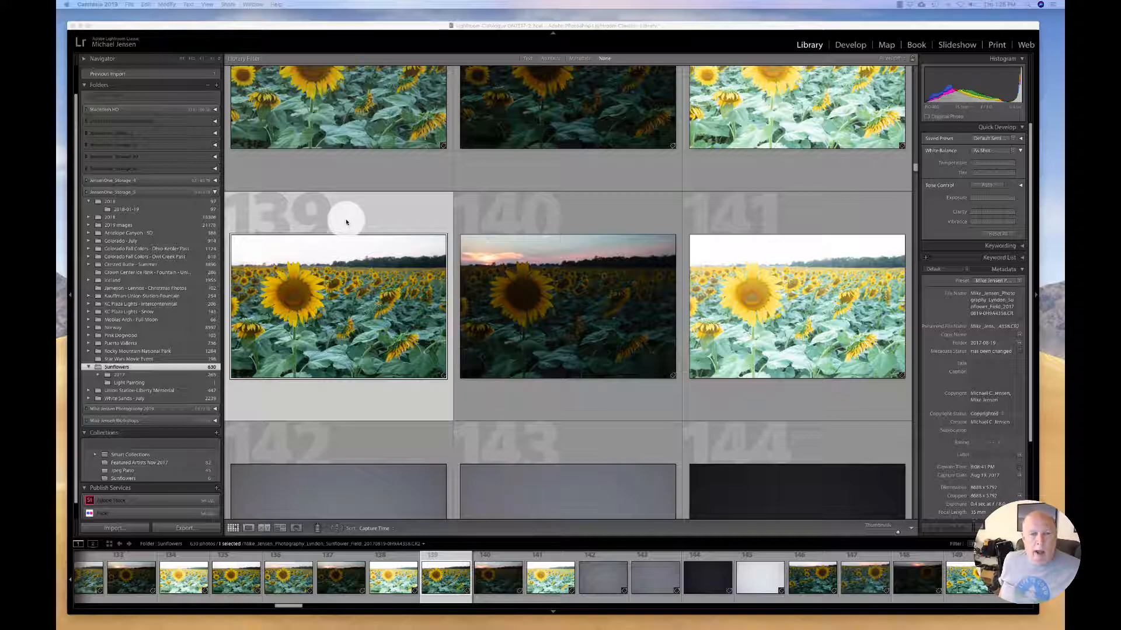
- Open the HDR photo merge preview for the three bracketed sunflower exposures 139 to 141
click(523, 224)
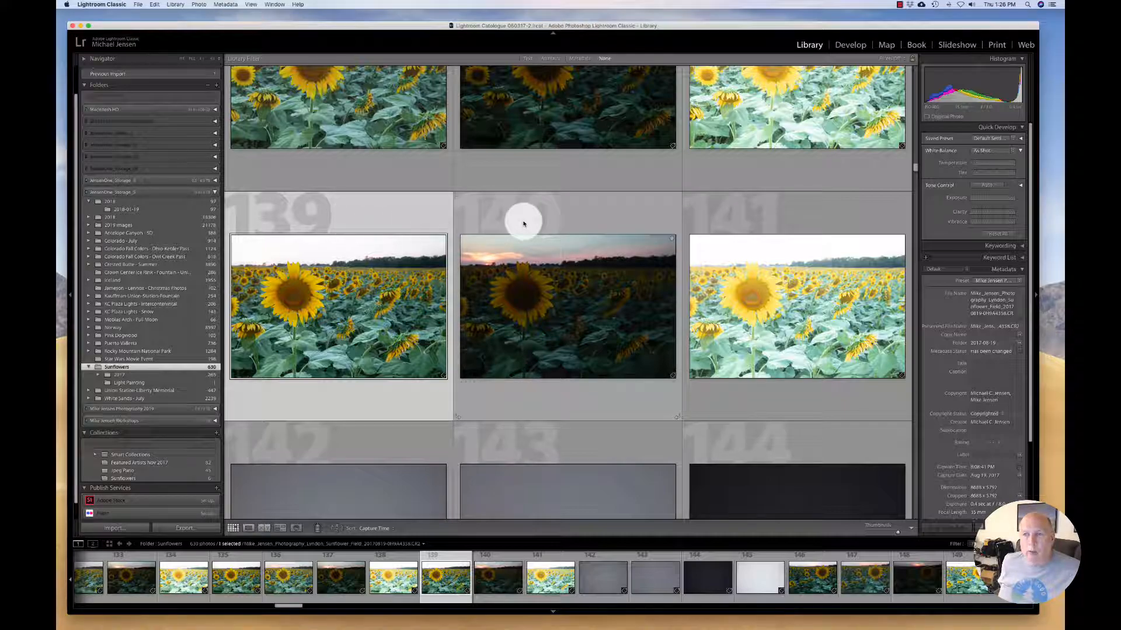
click(527, 223)
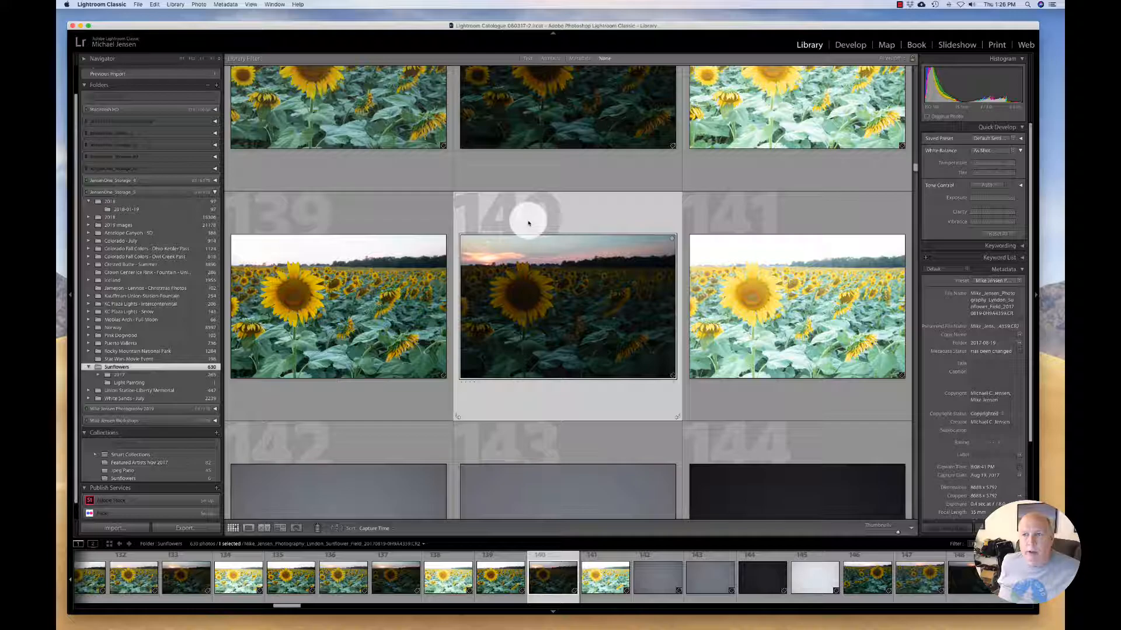
click(742, 216)
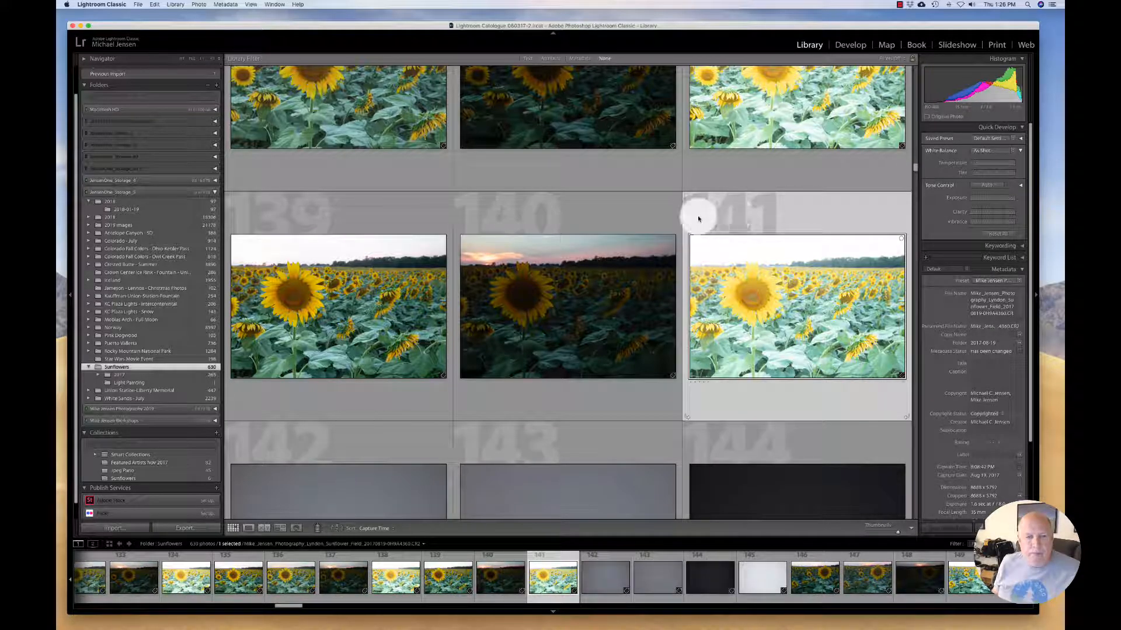
click(450, 560)
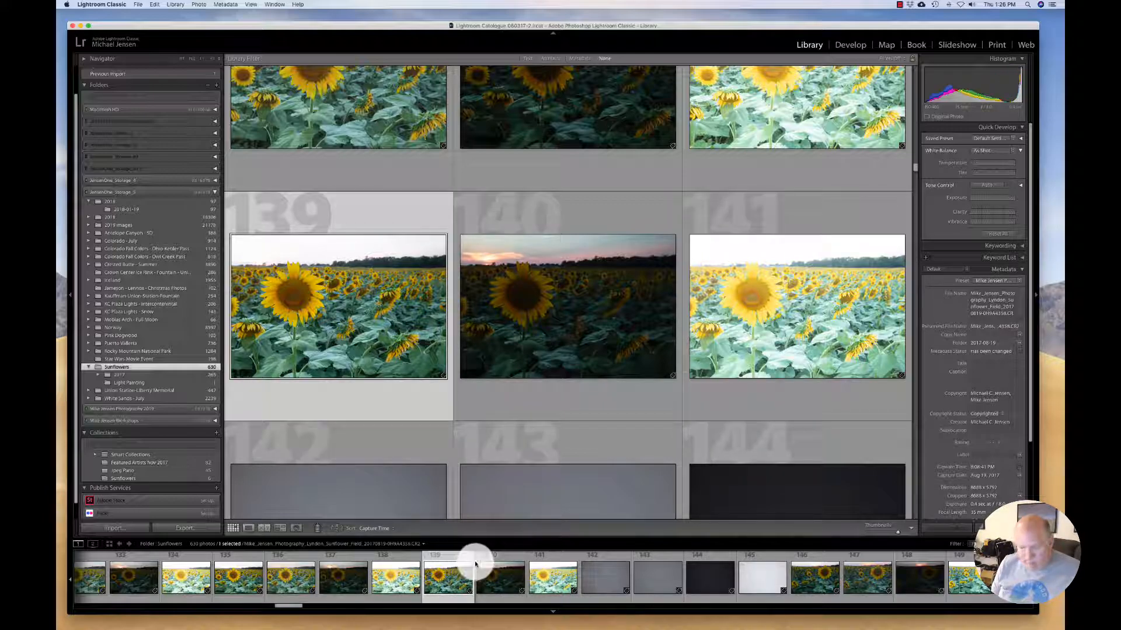
shift+click(551, 560)
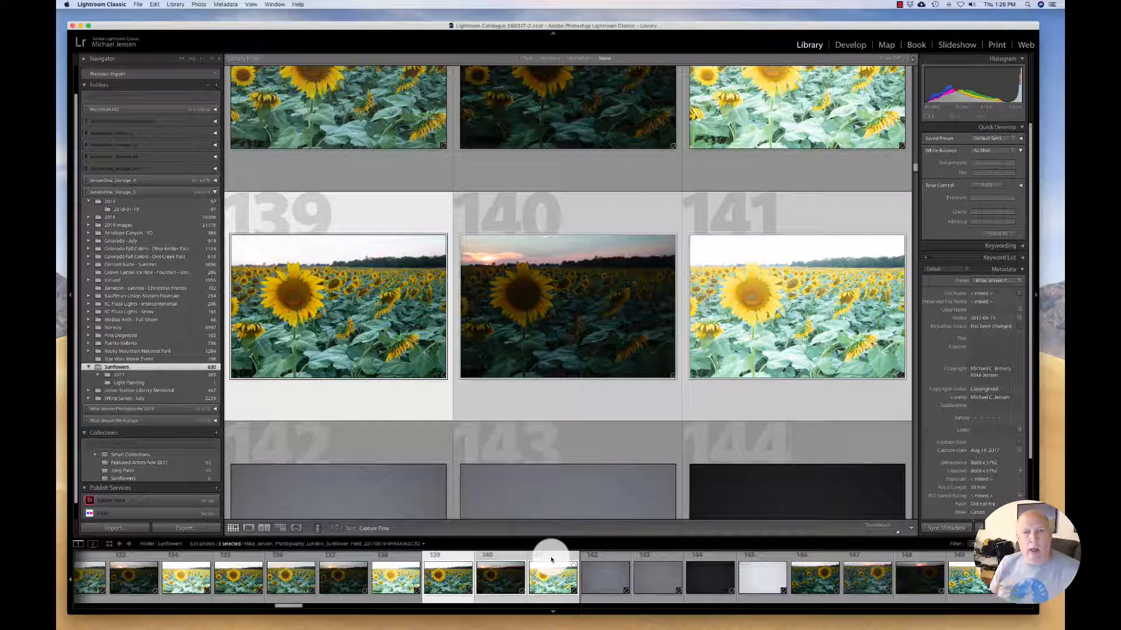
right_click(551, 560)
mouse_move(557, 450)
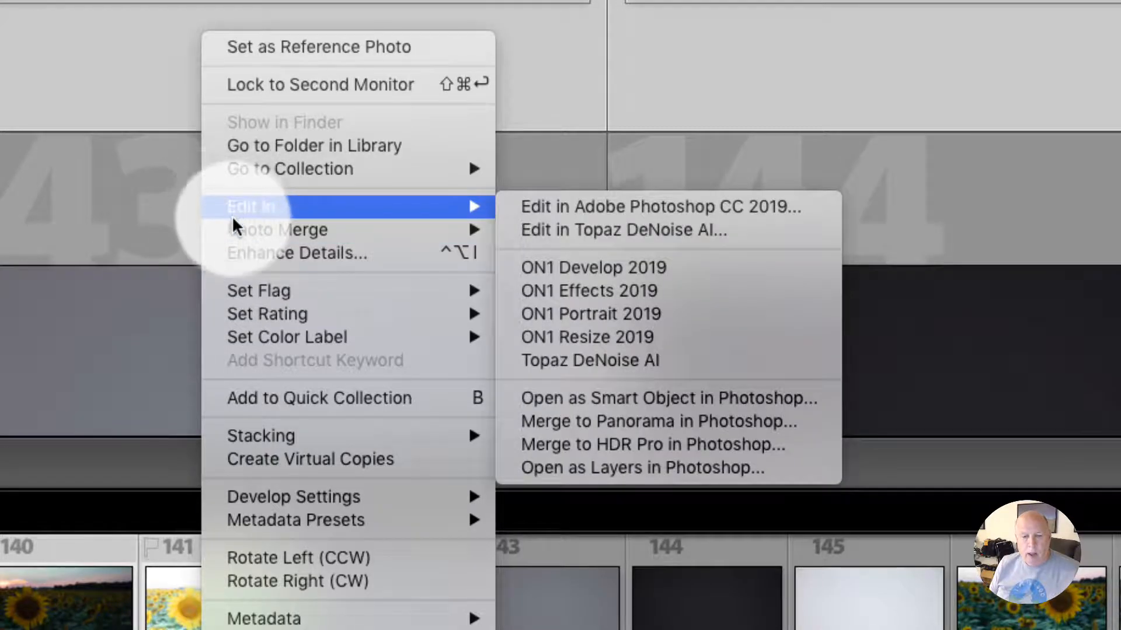
mouse_move(255, 233)
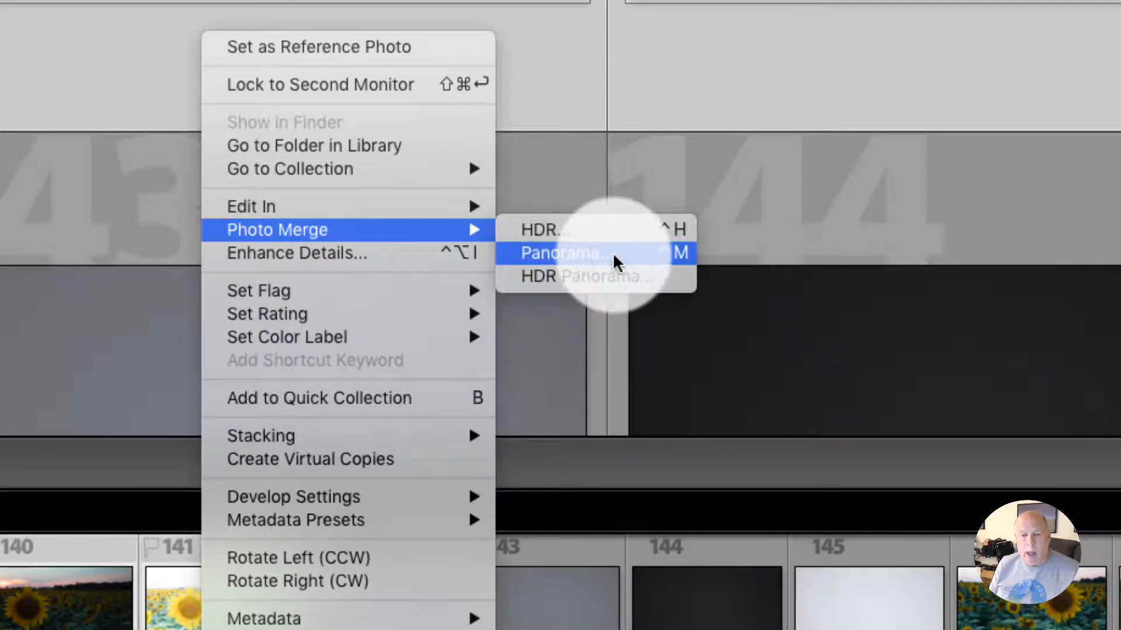
click(583, 233)
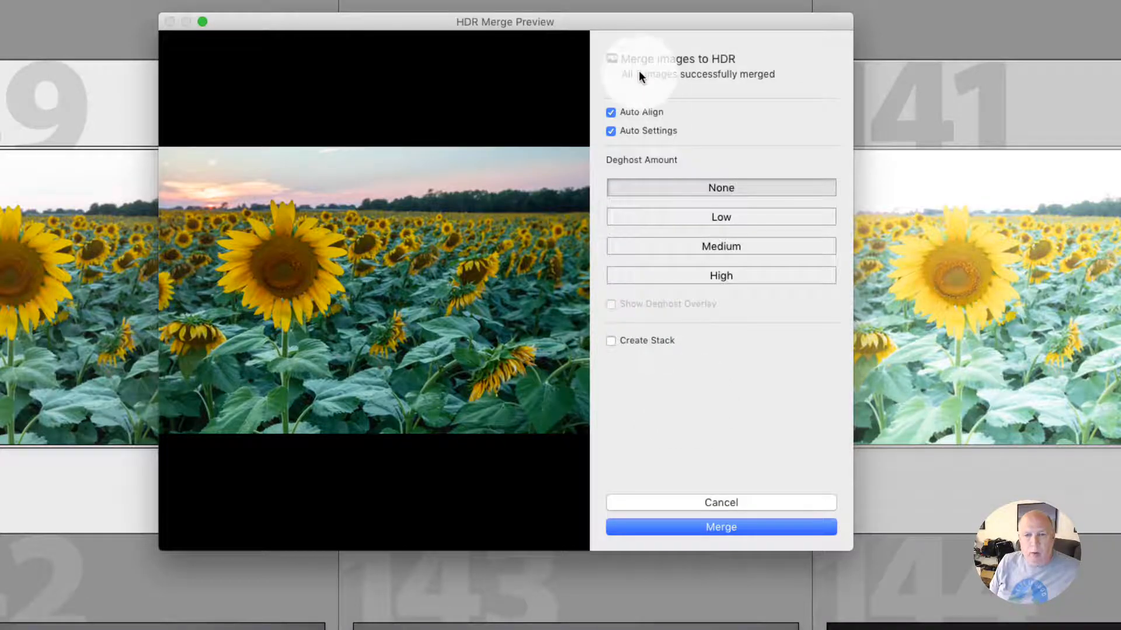
- Merge the three exposures to HDR with Auto Align, Auto Settings and no deghosting, and open the merged photo in Develop
drag(621, 24, 626, 44)
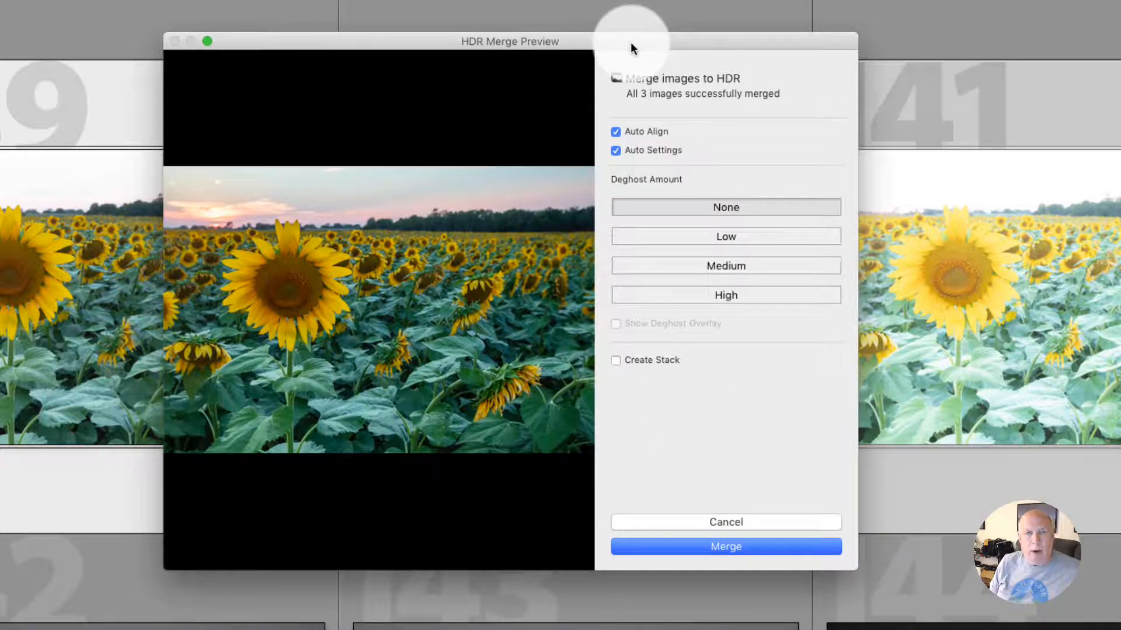
click(739, 545)
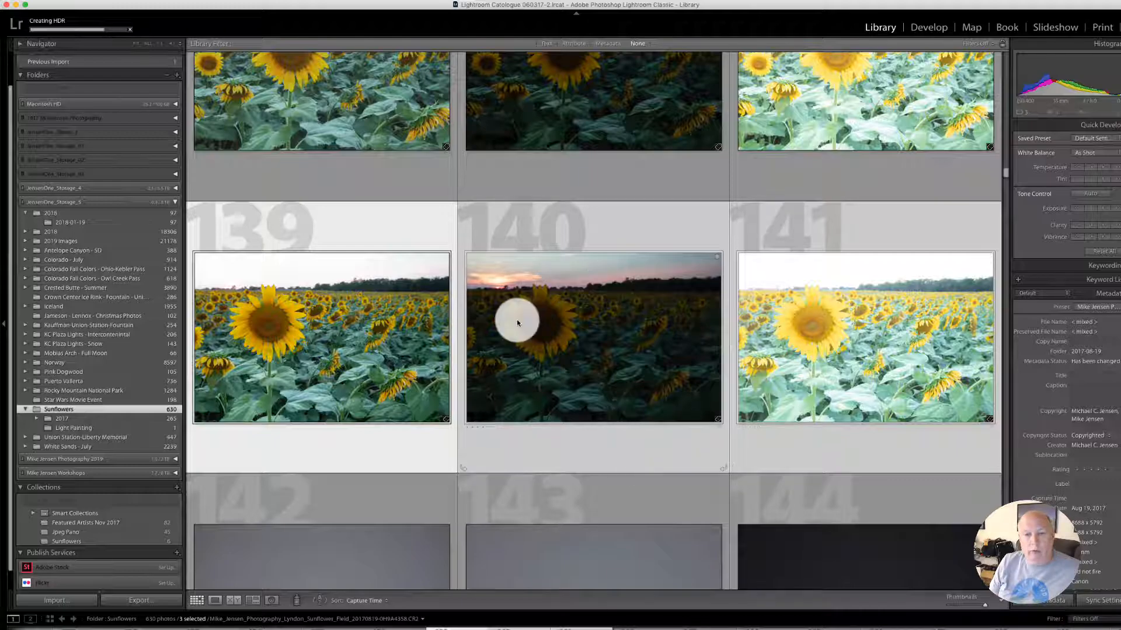
scroll(583, 381, down, 1)
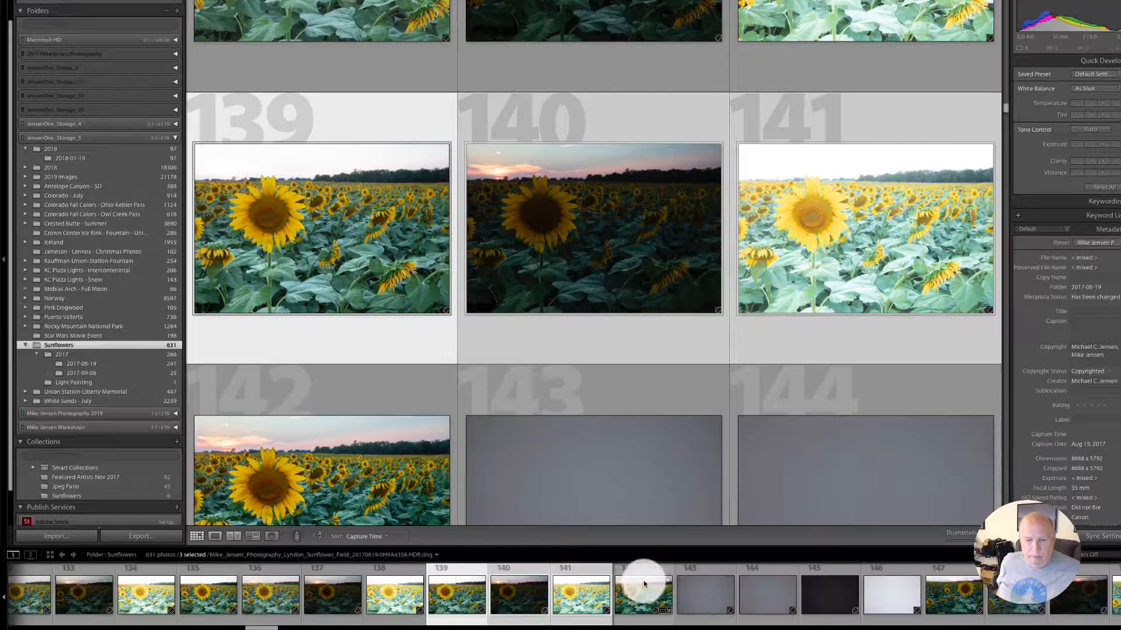
click(642, 583)
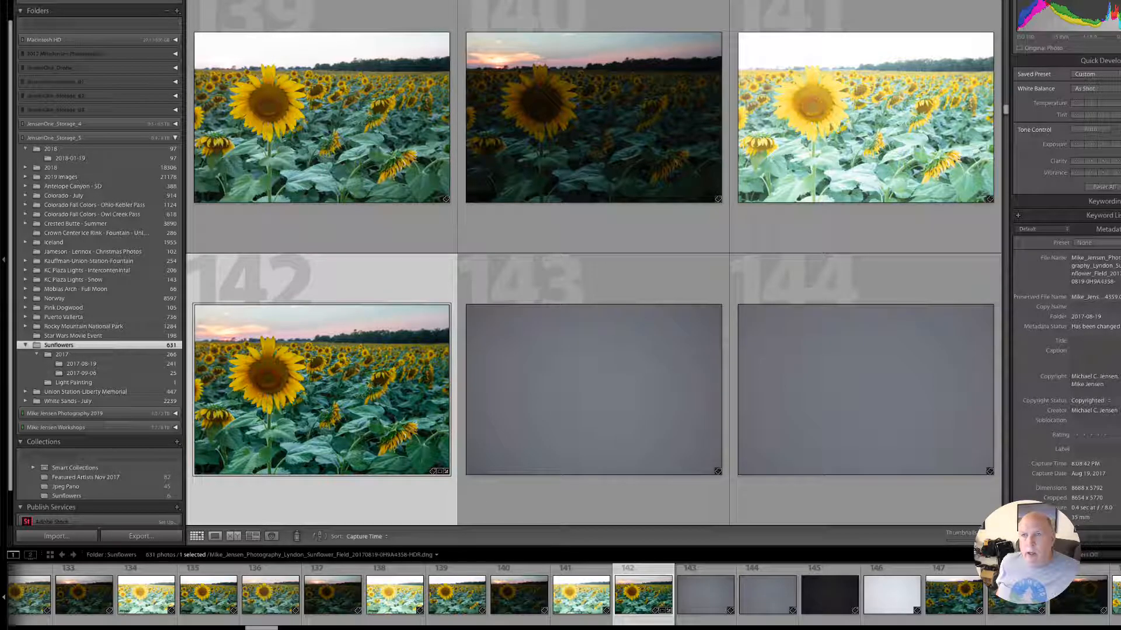
key(d)
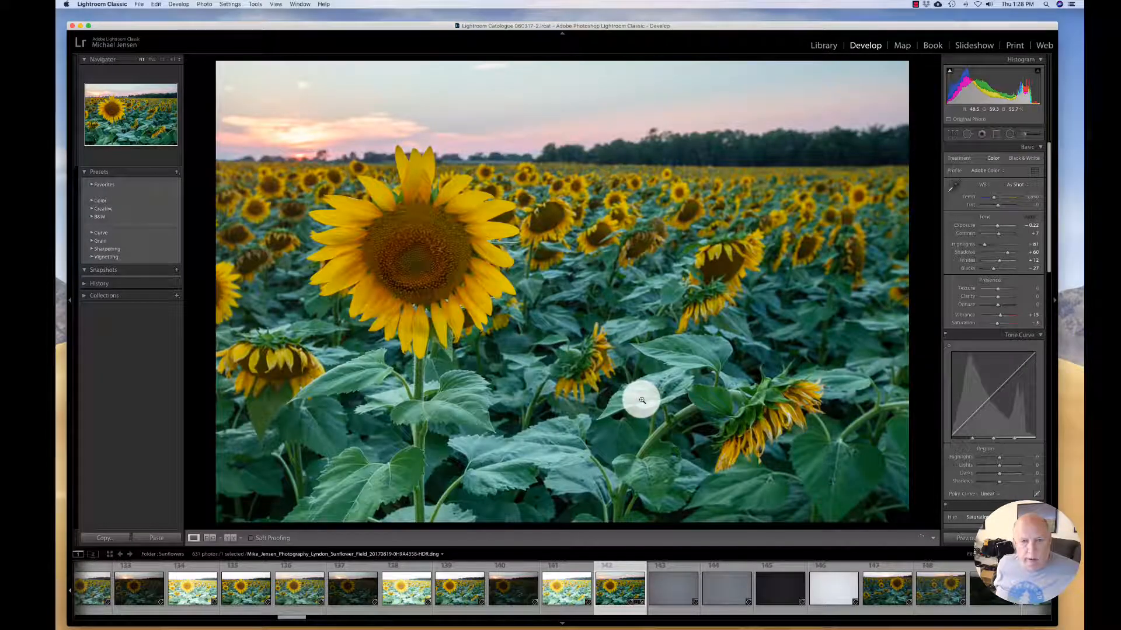
- Compare original exposure 139 side by side with the merged HDR photo as reference, and return to the single view of the HDR photo
click(461, 572)
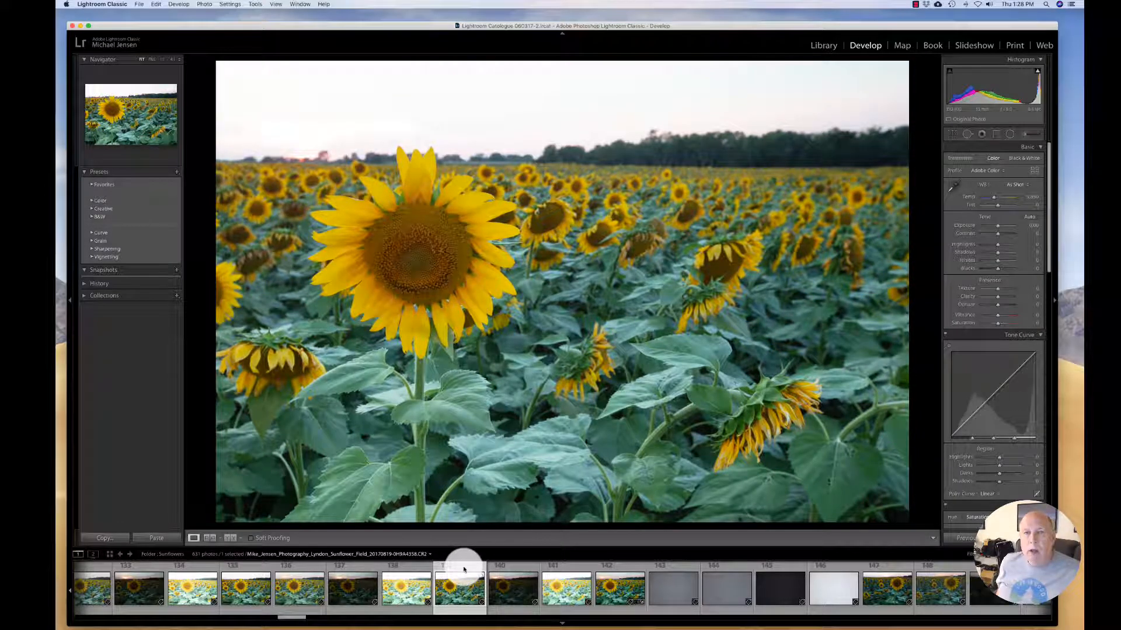
click(209, 538)
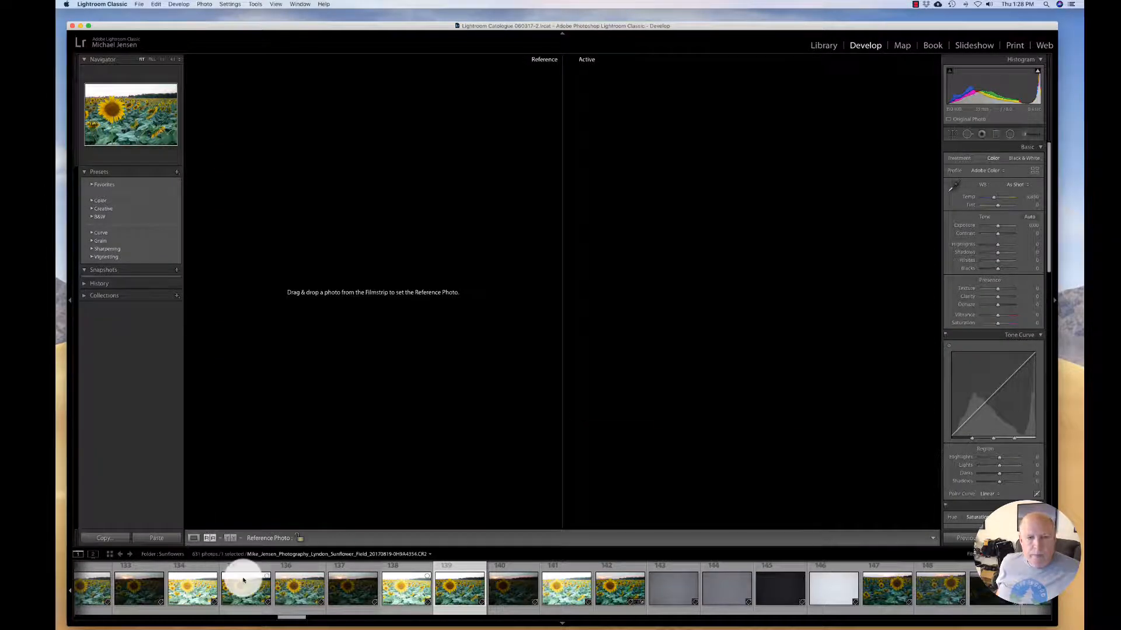
drag(620, 595, 391, 319)
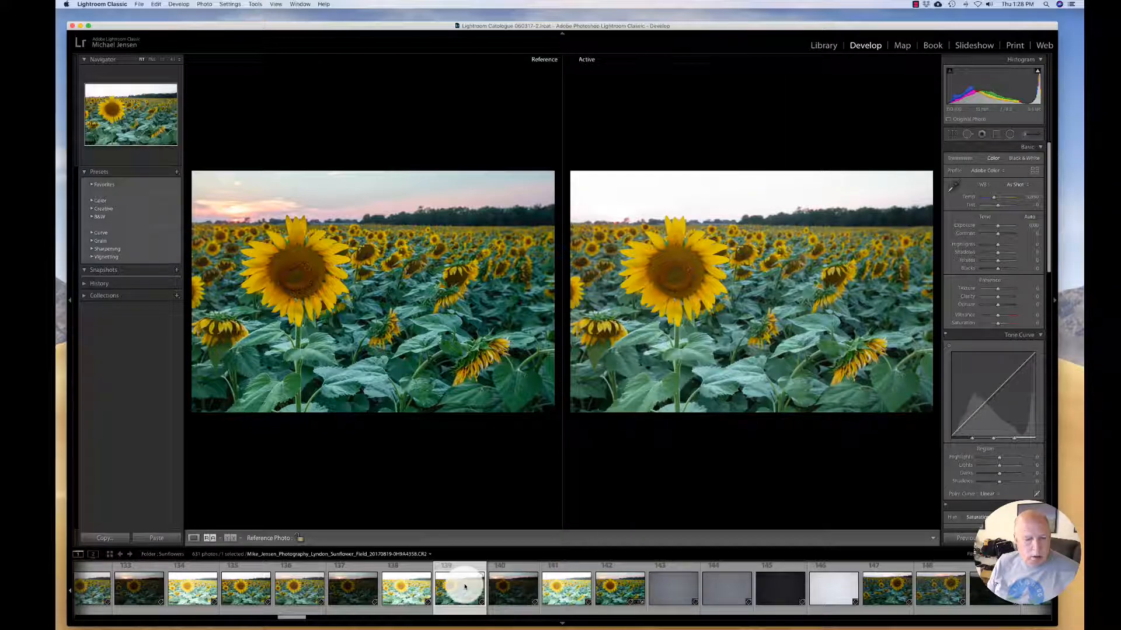
click(193, 536)
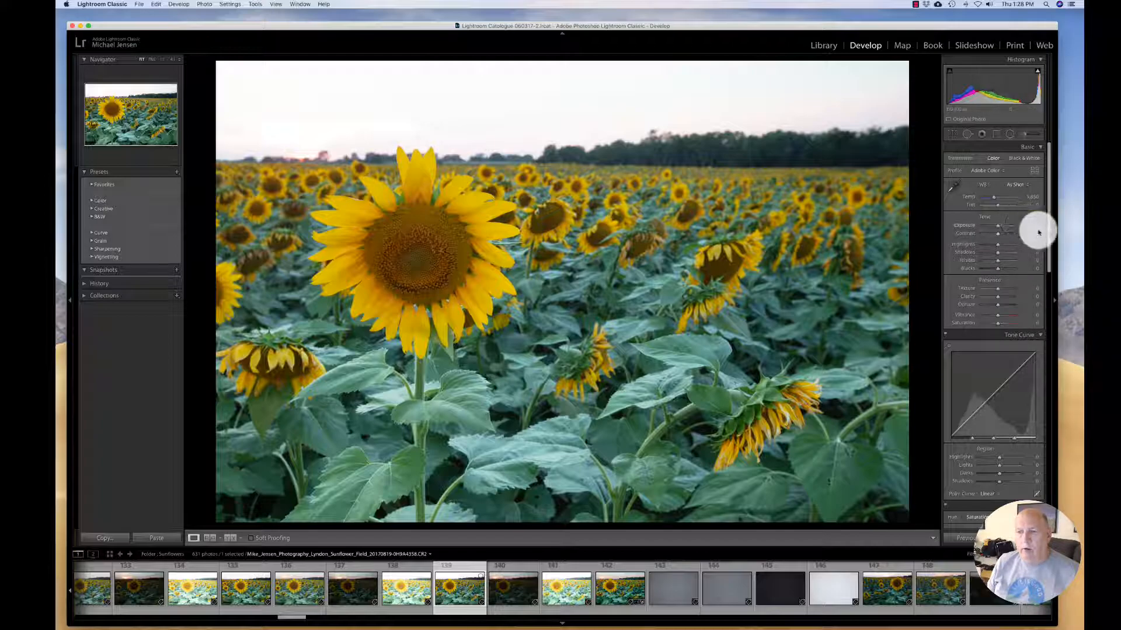
click(615, 589)
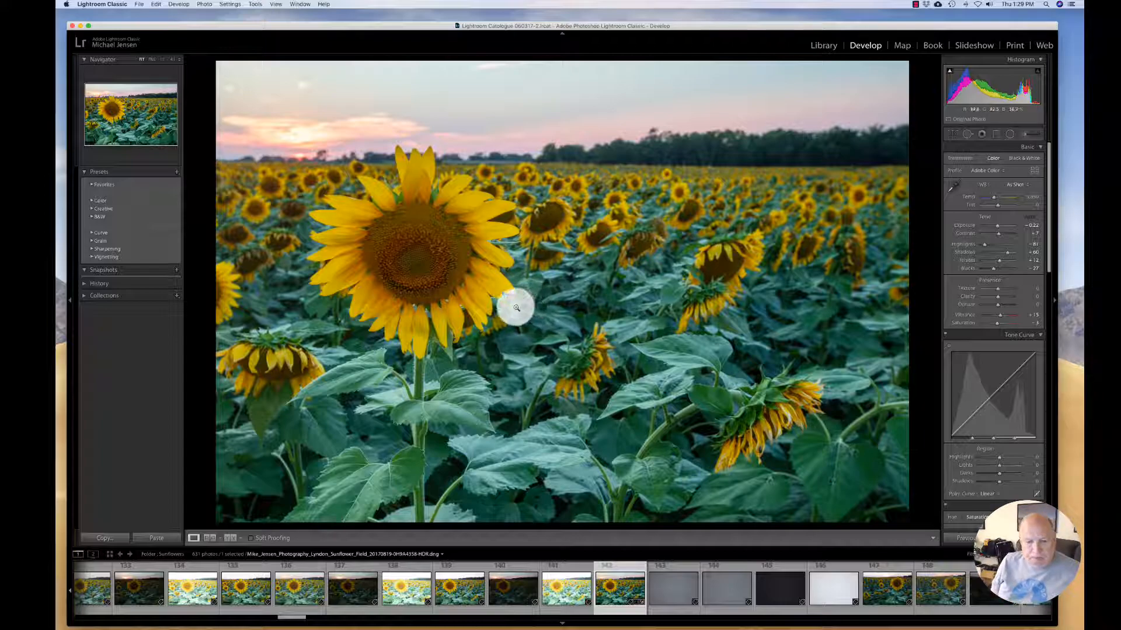
- Send the three bracketed sunflower exposures 139 to 141 to Merge to HDR Pro in Photoshop
click(560, 570)
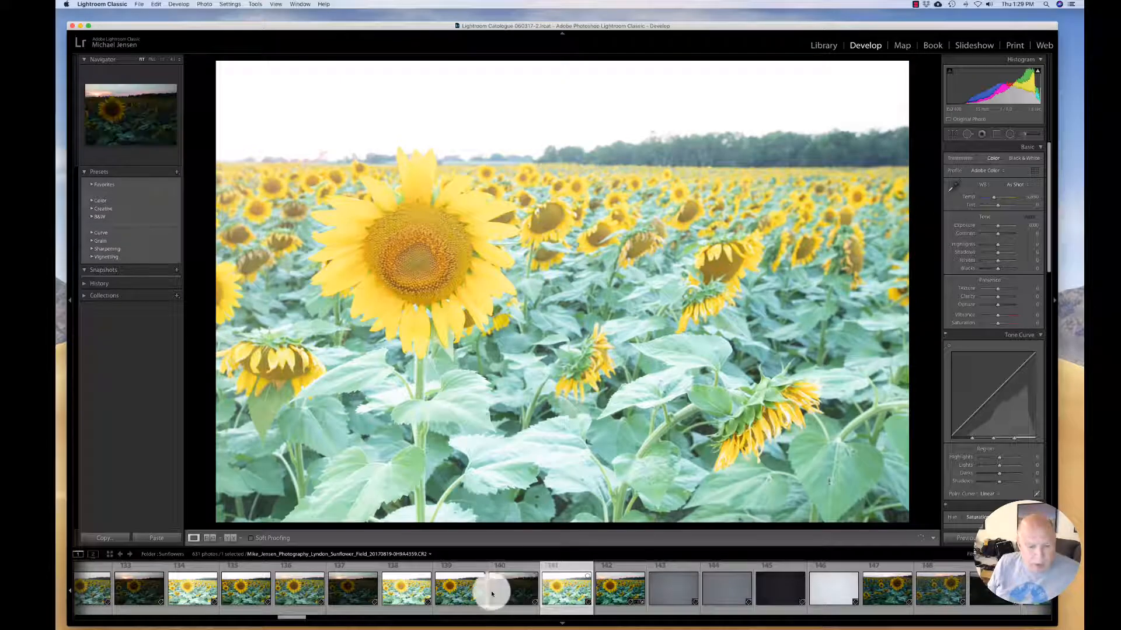
click(458, 573)
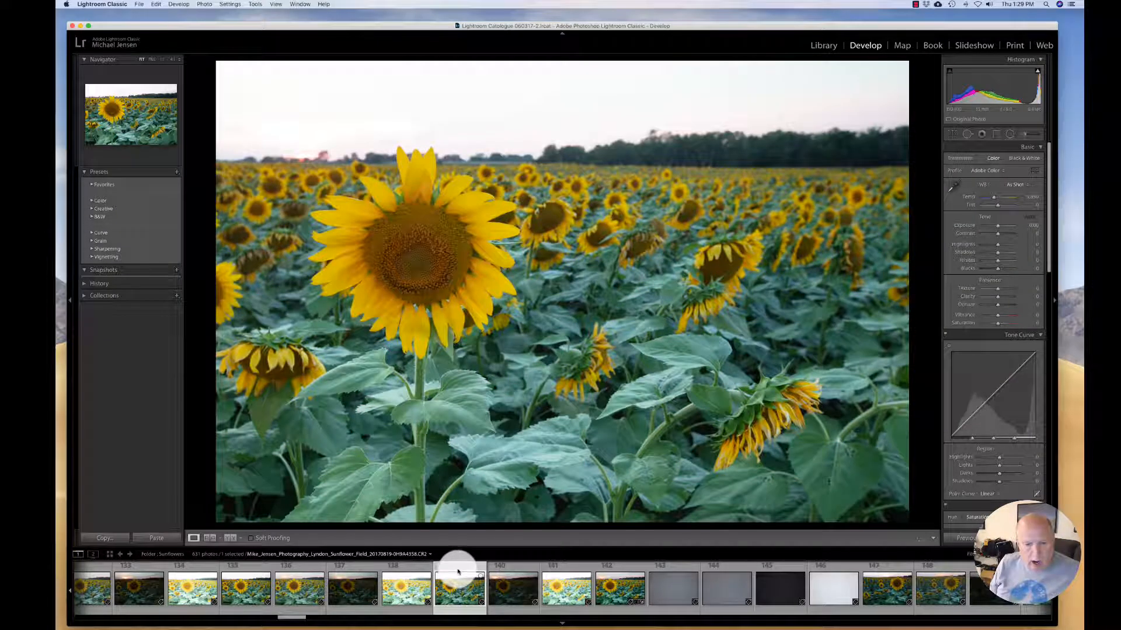
shift+click(568, 570)
click(528, 571)
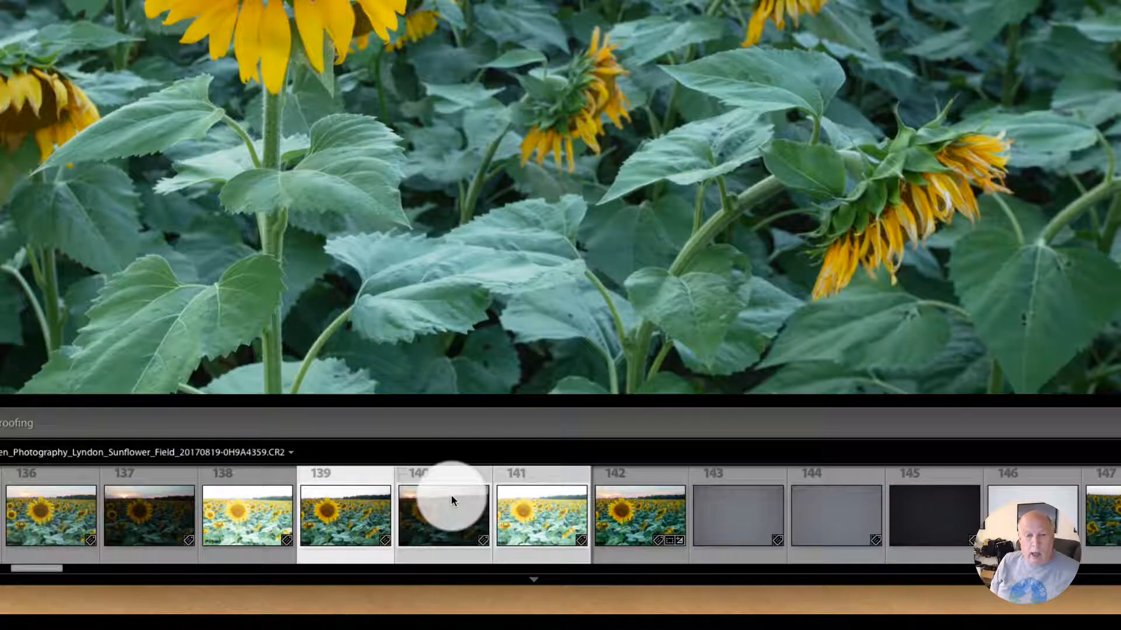
right_click(451, 500)
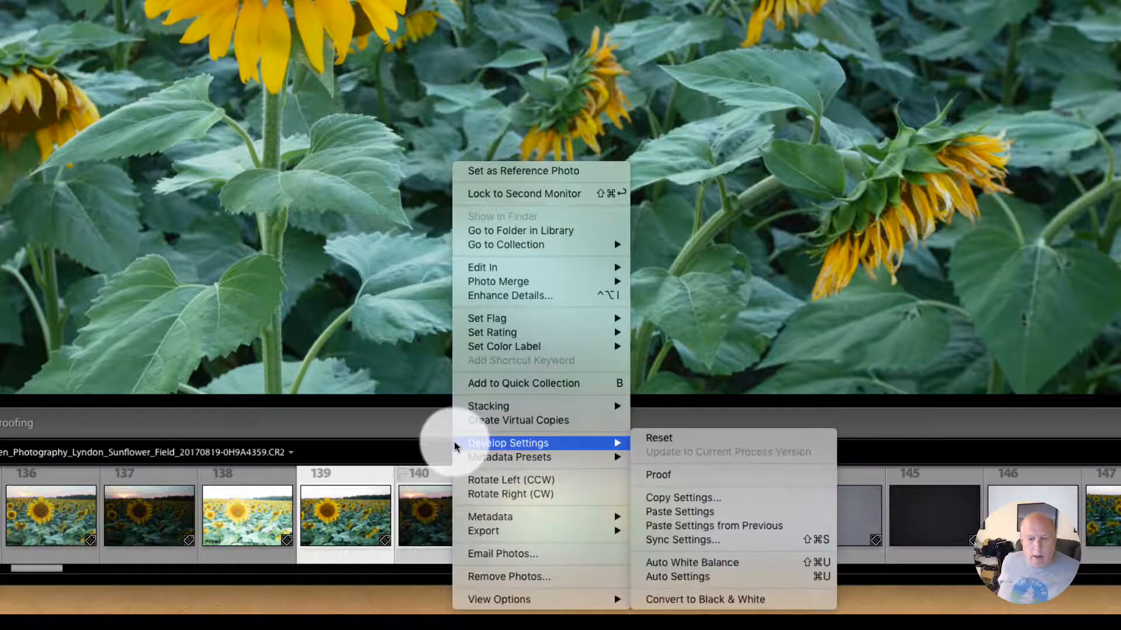
mouse_move(482, 272)
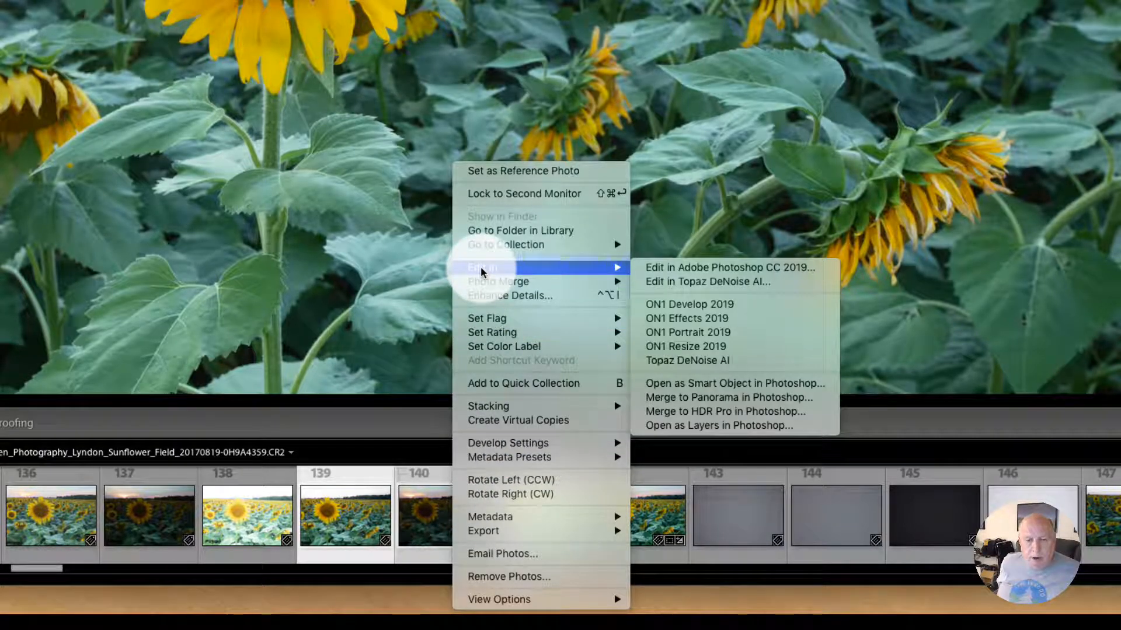
click(694, 412)
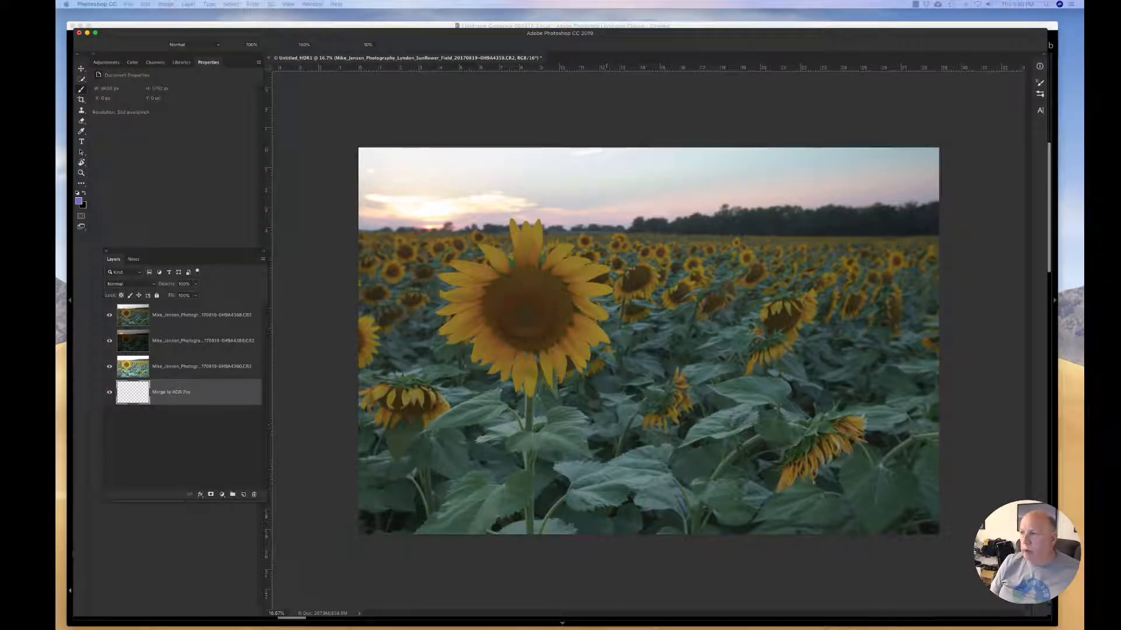
- Try a bit-depth mode with Local Adaptation controls for the HDR Pro merge, and return the mode to 32 Bit
drag(770, 30, 321, 59)
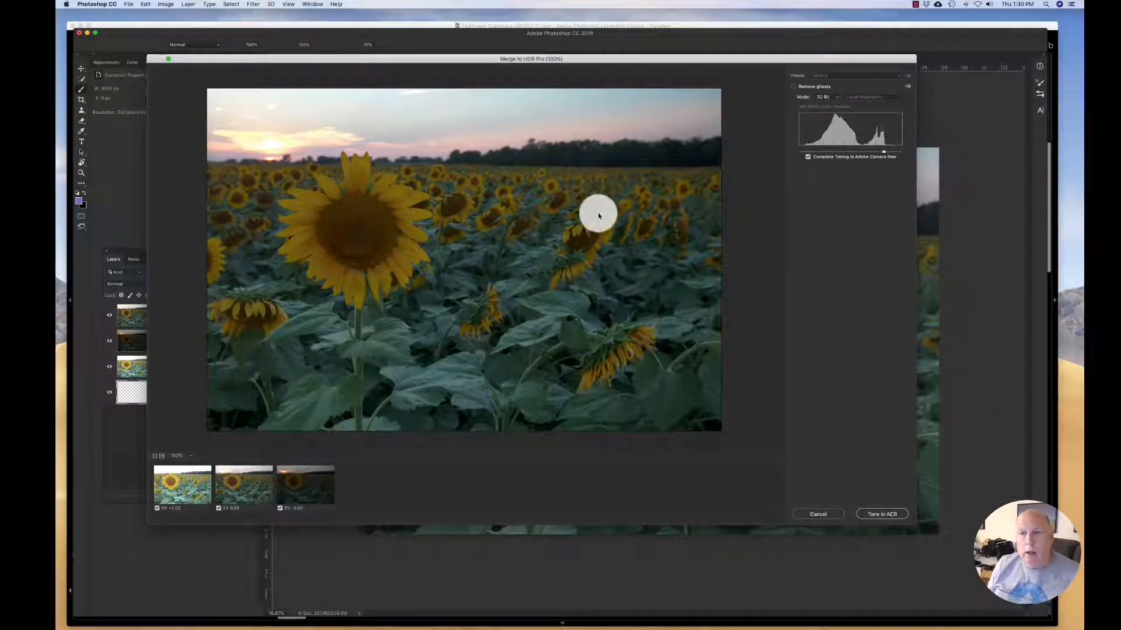
click(830, 98)
click(828, 105)
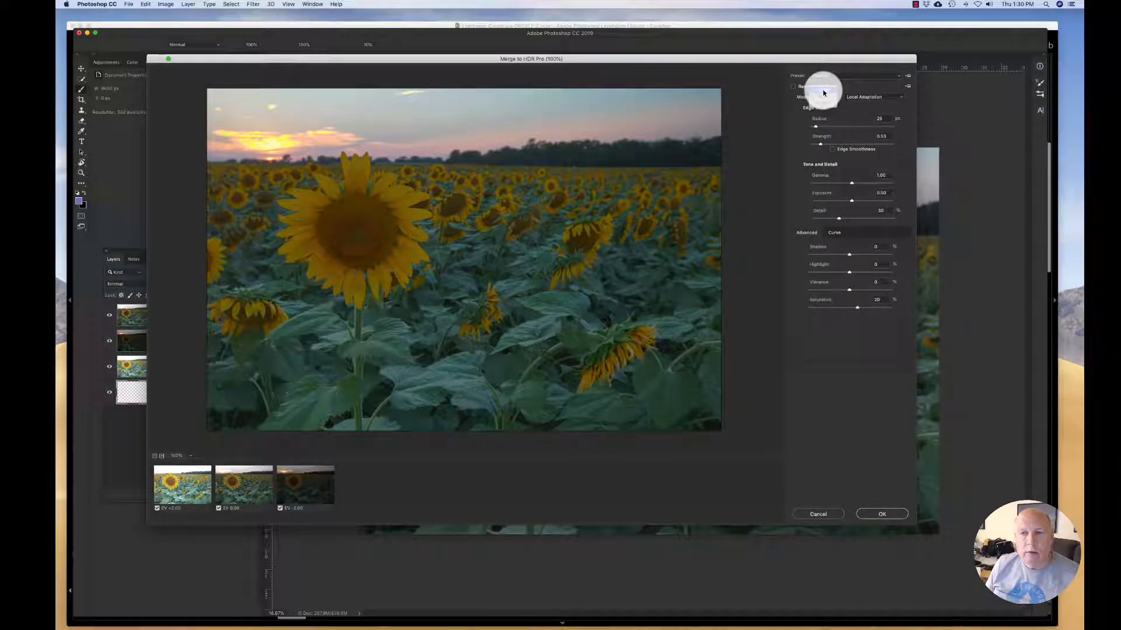
click(822, 93)
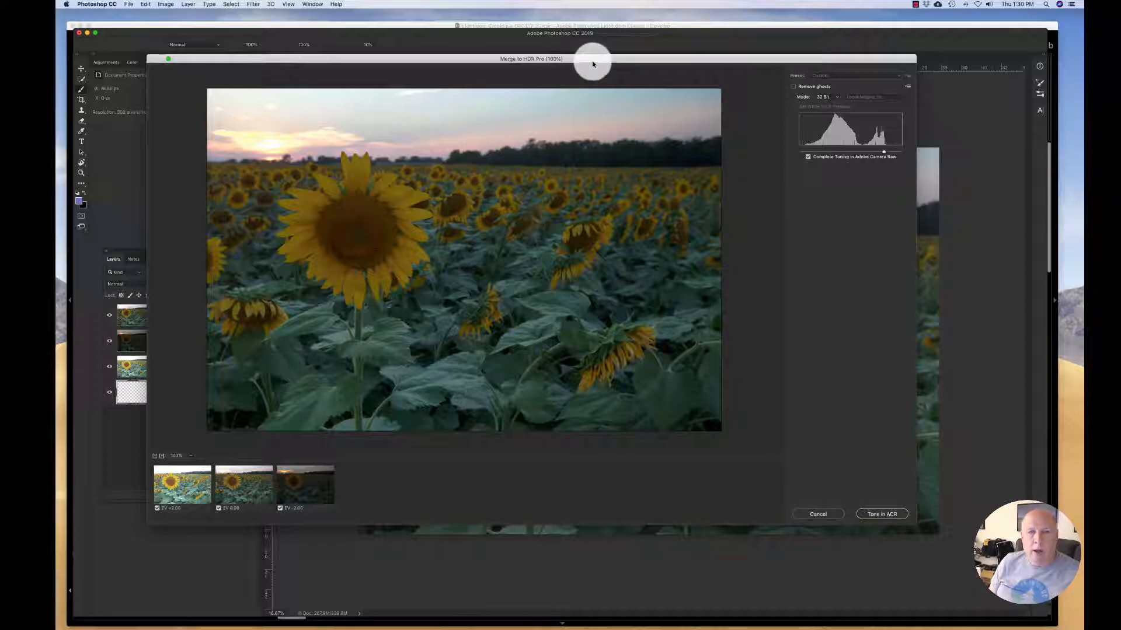
- Enable ghost removal for the 32 Bit merge and open the merged image for toning in Adobe Camera Raw
click(793, 87)
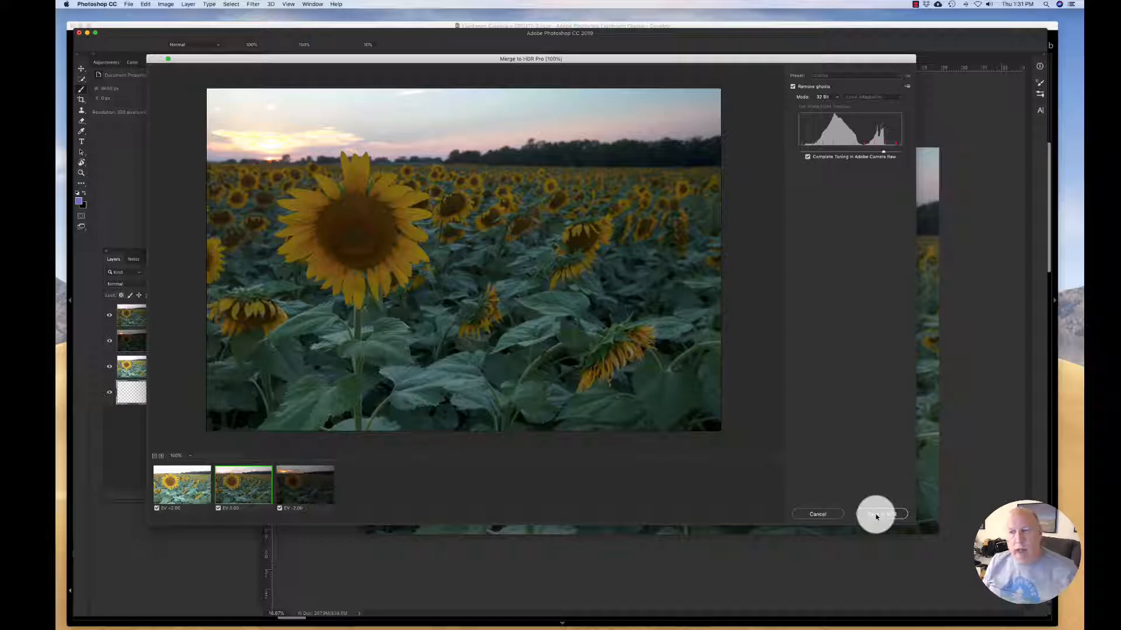
click(876, 516)
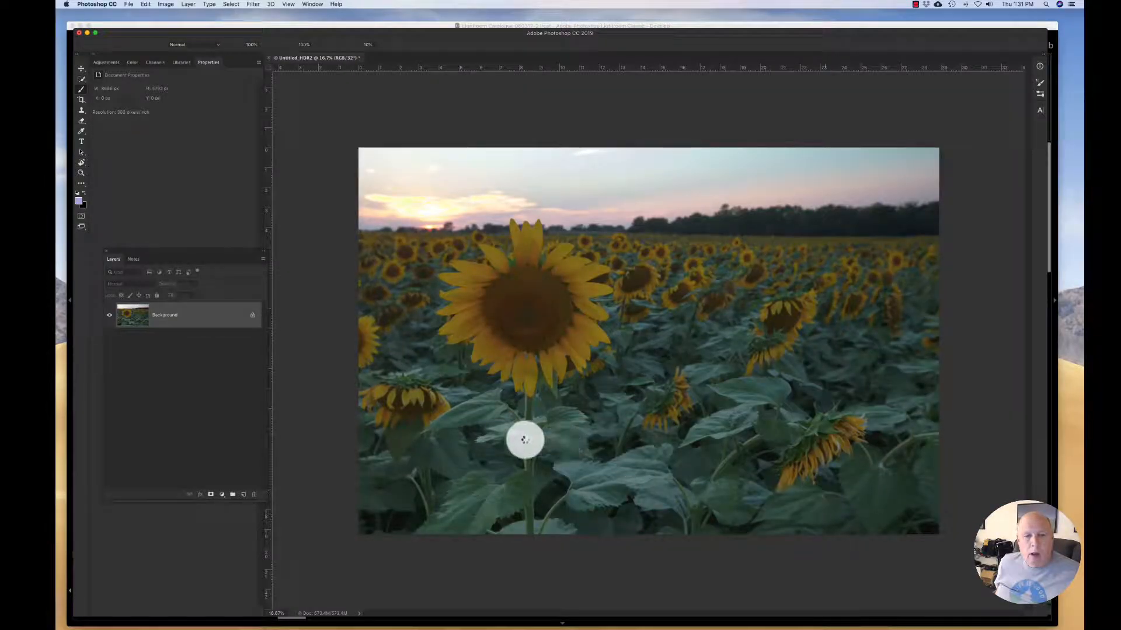
key(super+shift+a)
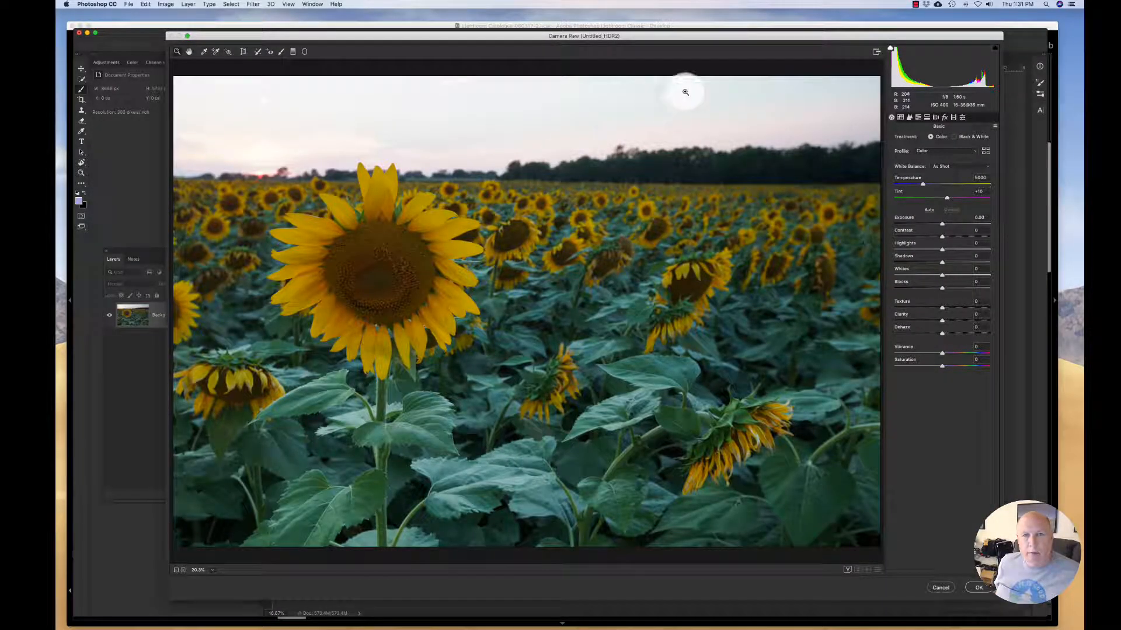
- Accept the Camera Raw toning with its default settings, and close and save the merged image to return to Lightroom
drag(641, 40, 629, 37)
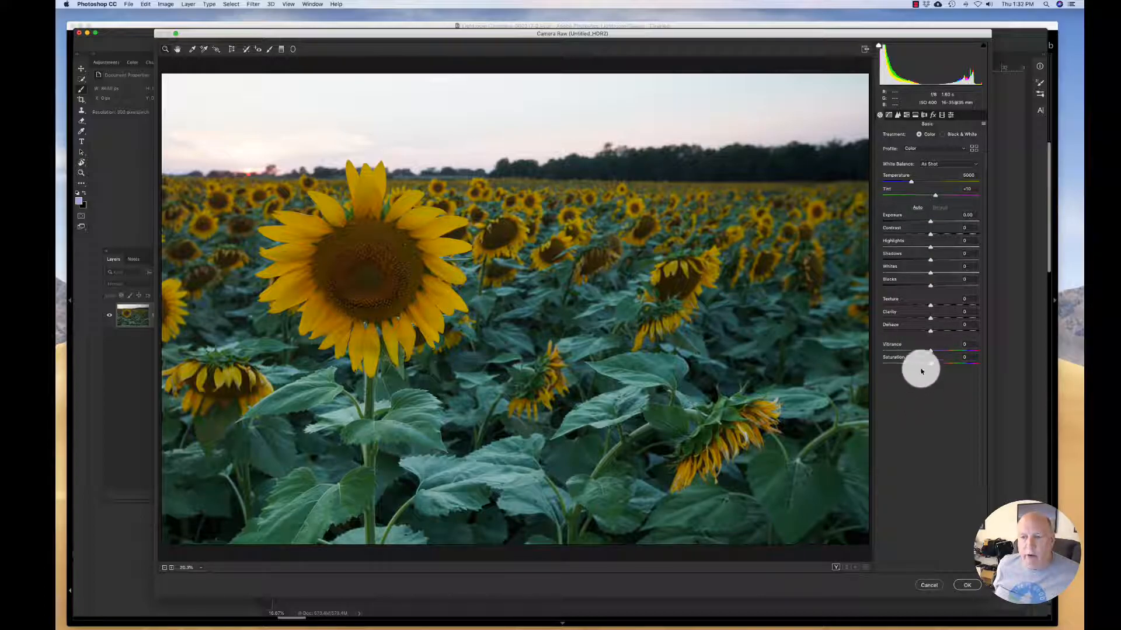
click(375, 268)
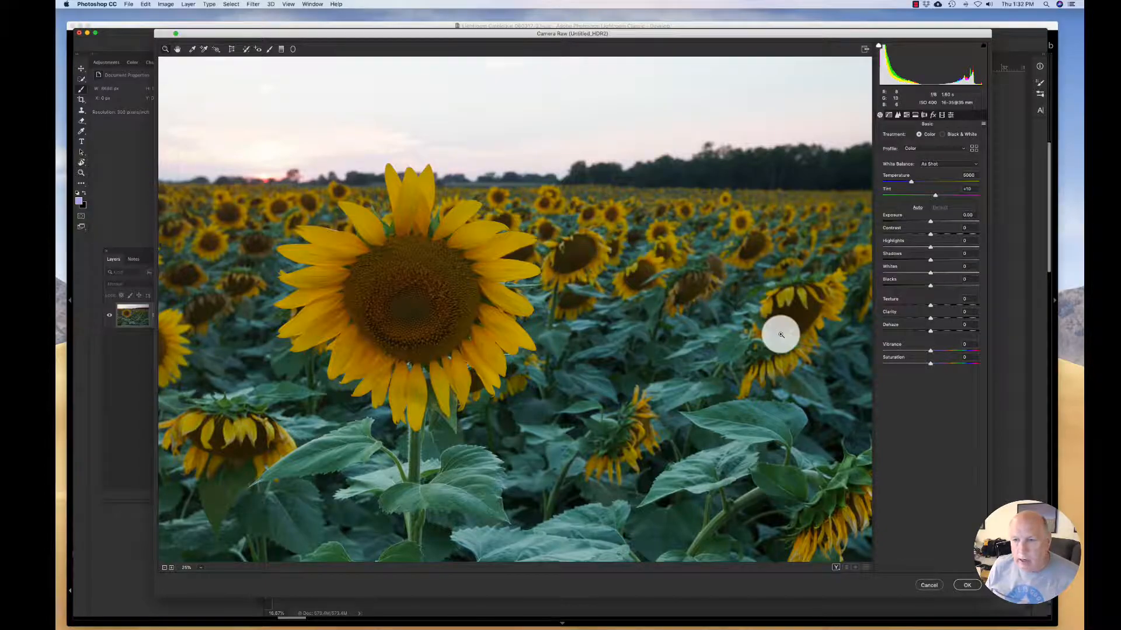
click(970, 585)
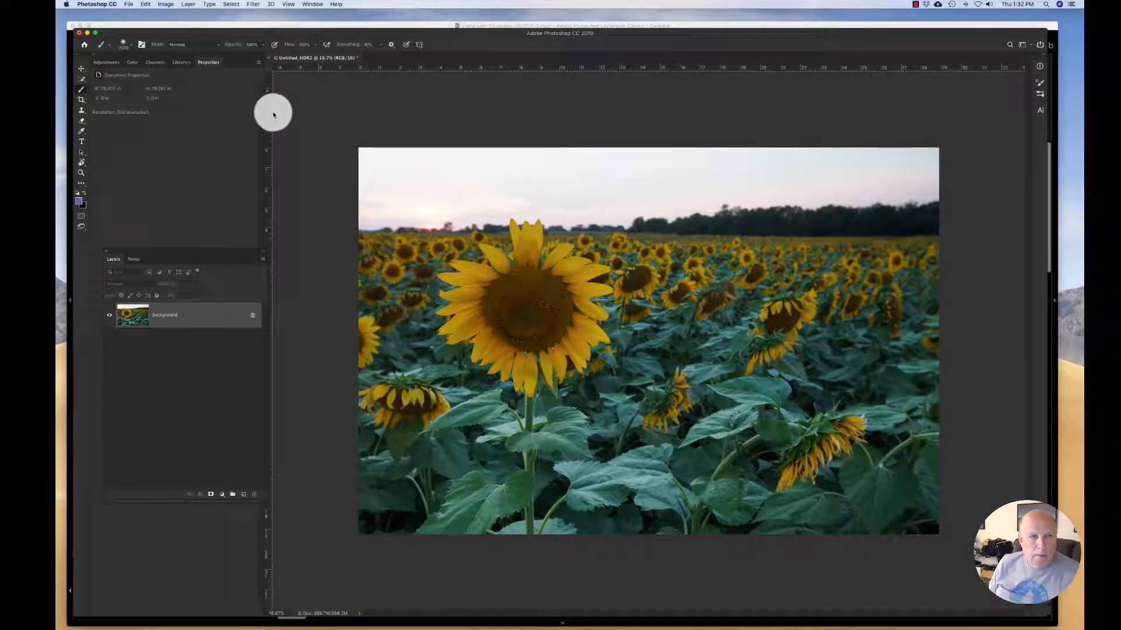
click(268, 58)
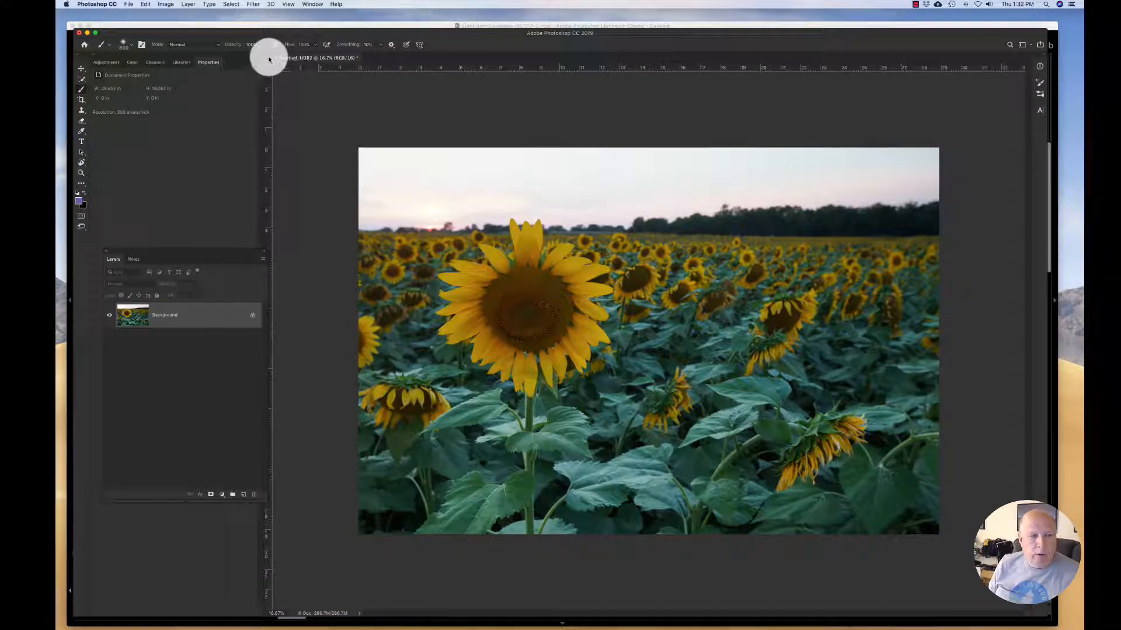
click(635, 201)
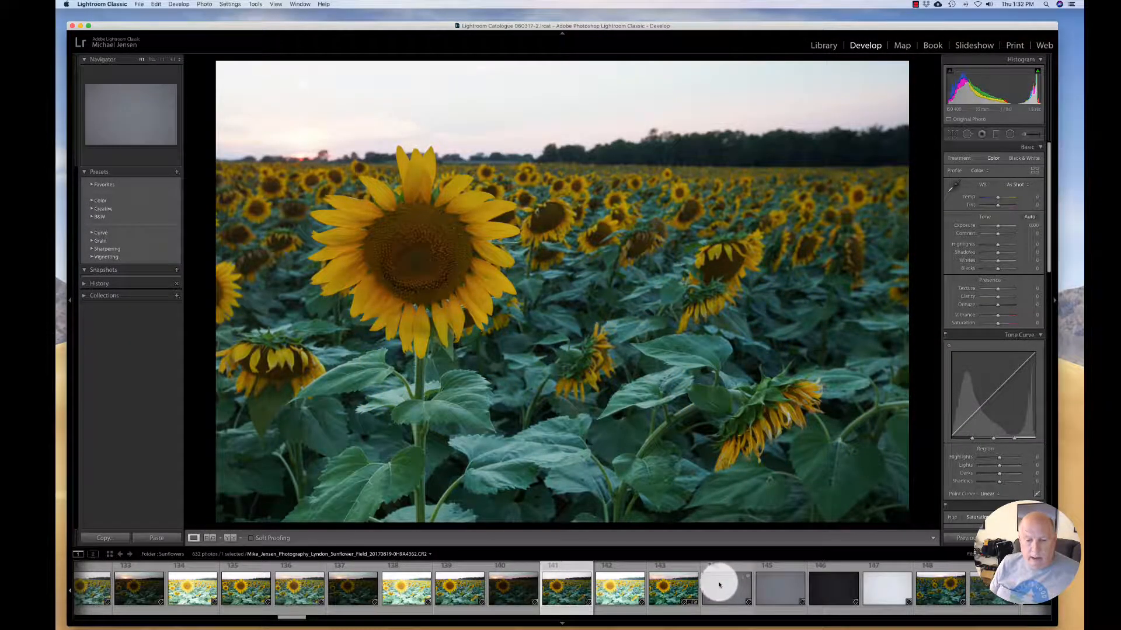
- Compare the Lightroom-merged HDR DNG of the sunflower field with the Photoshop-merged PSD version
click(681, 586)
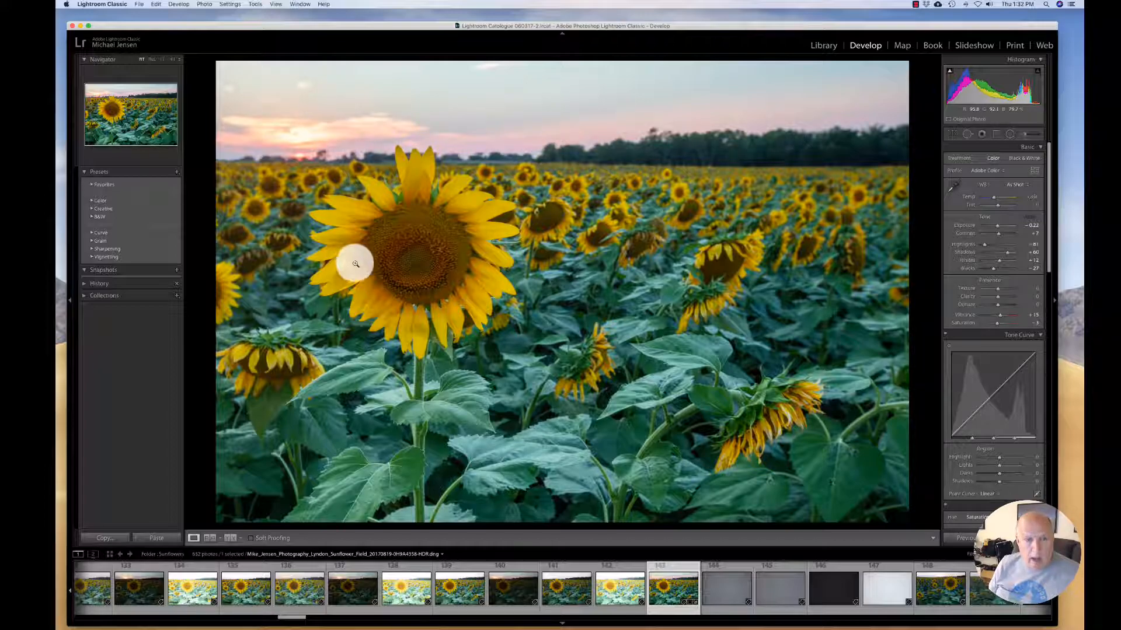
click(564, 582)
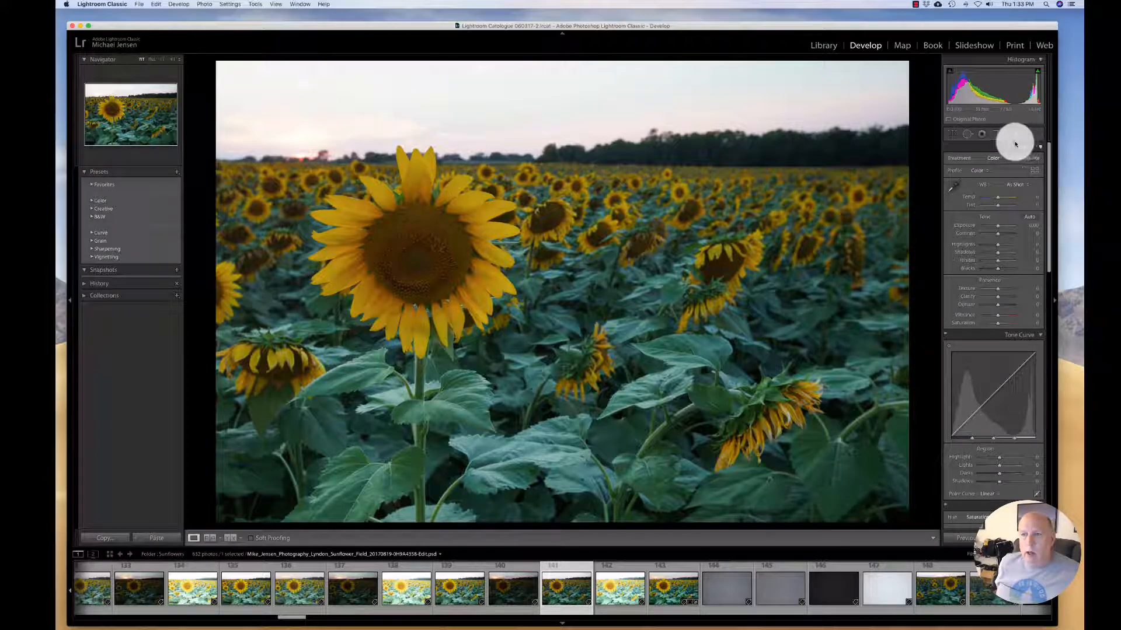
- Add a graduated filter from the top of the sky down to the tree line on the Photoshop-merged image, with all effect sliders reset
click(996, 135)
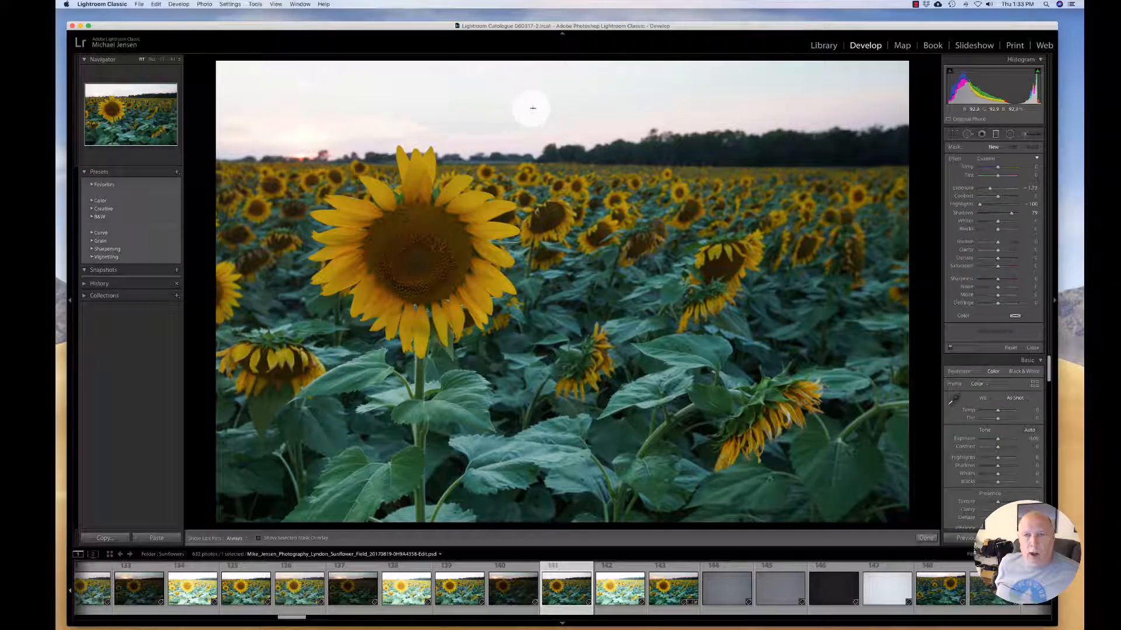
drag(551, 55, 550, 147)
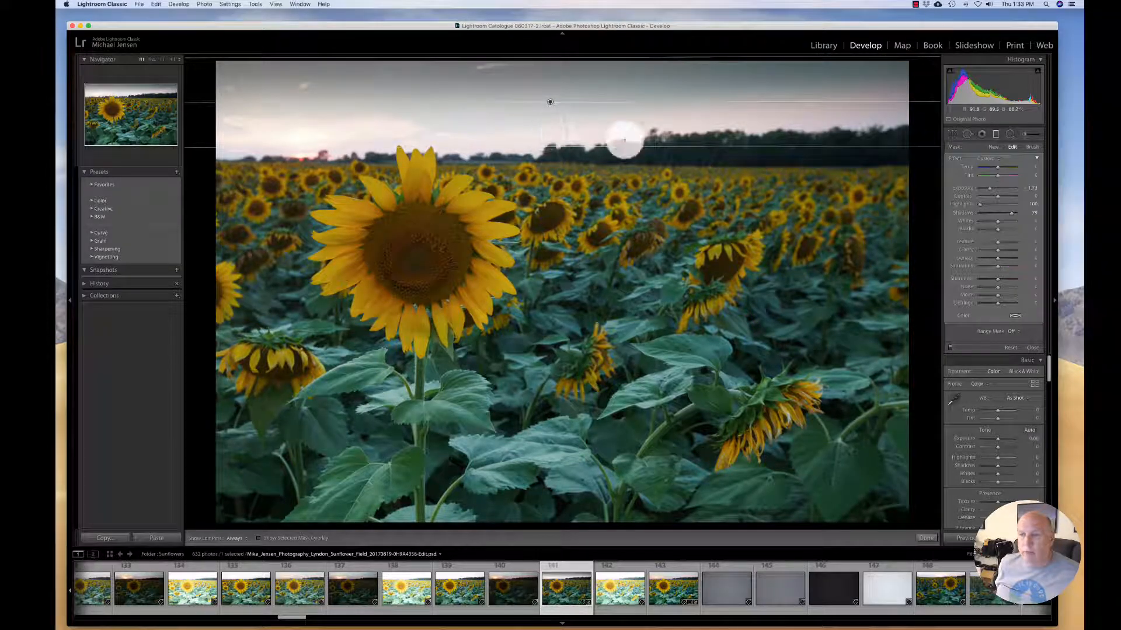
double_click(956, 161)
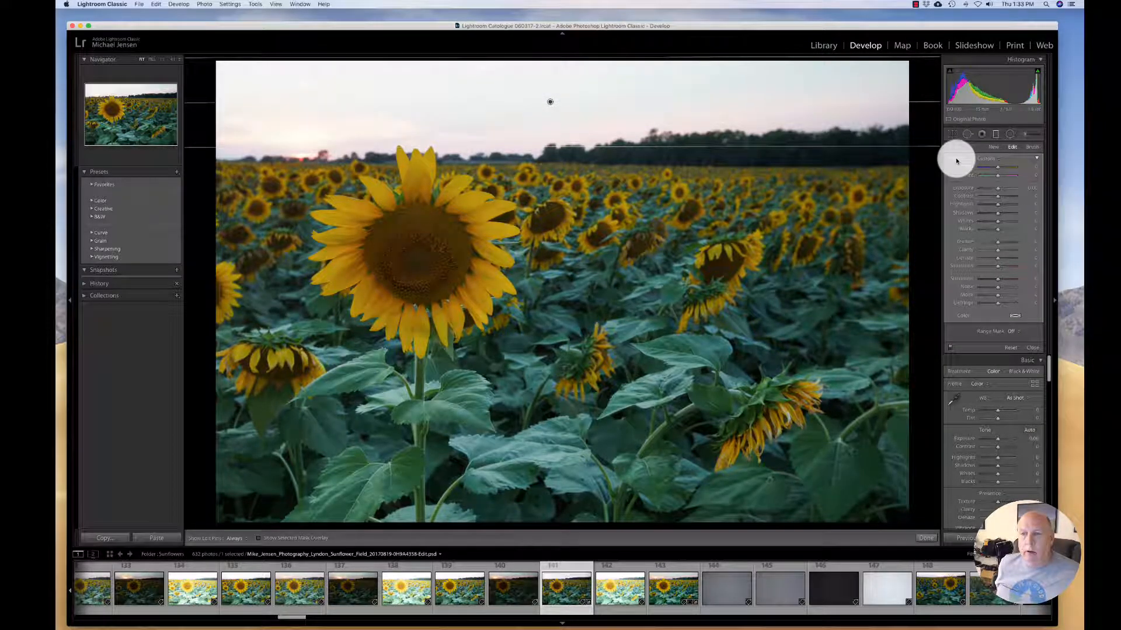
- Tint the sky's graduated filter with a strong magenta-pink color
click(1016, 315)
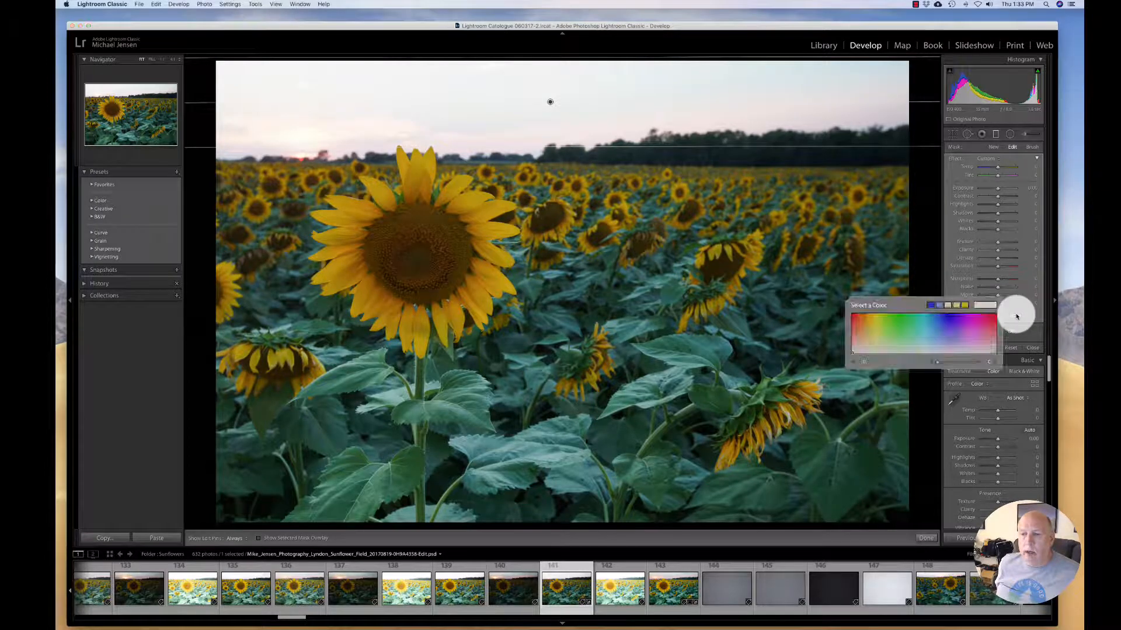
click(985, 322)
drag(985, 323, 986, 311)
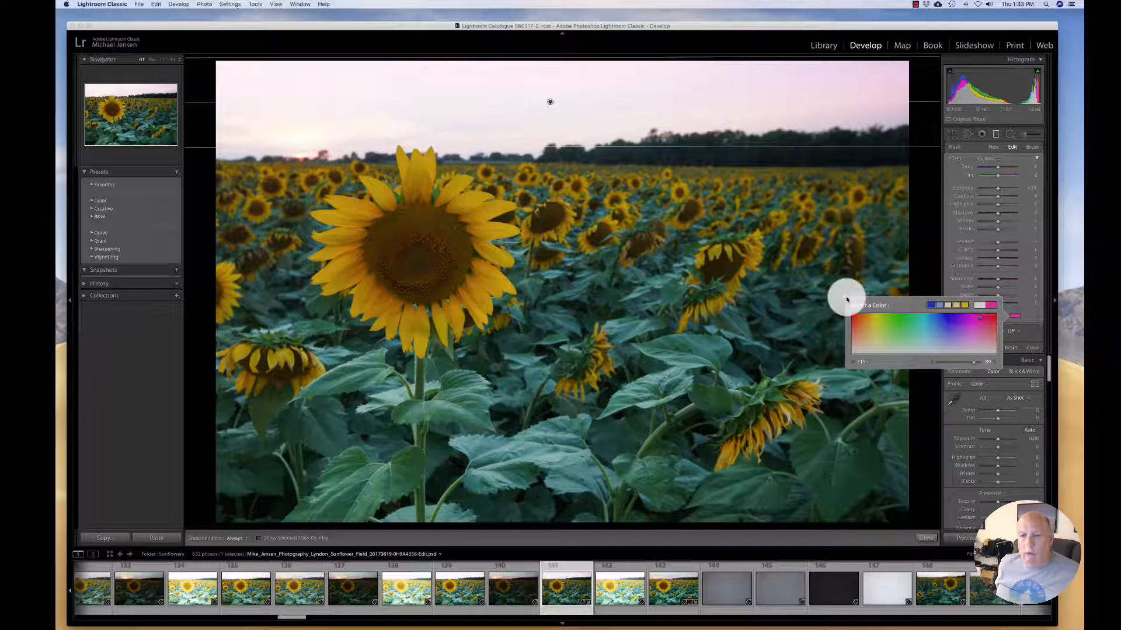
click(846, 300)
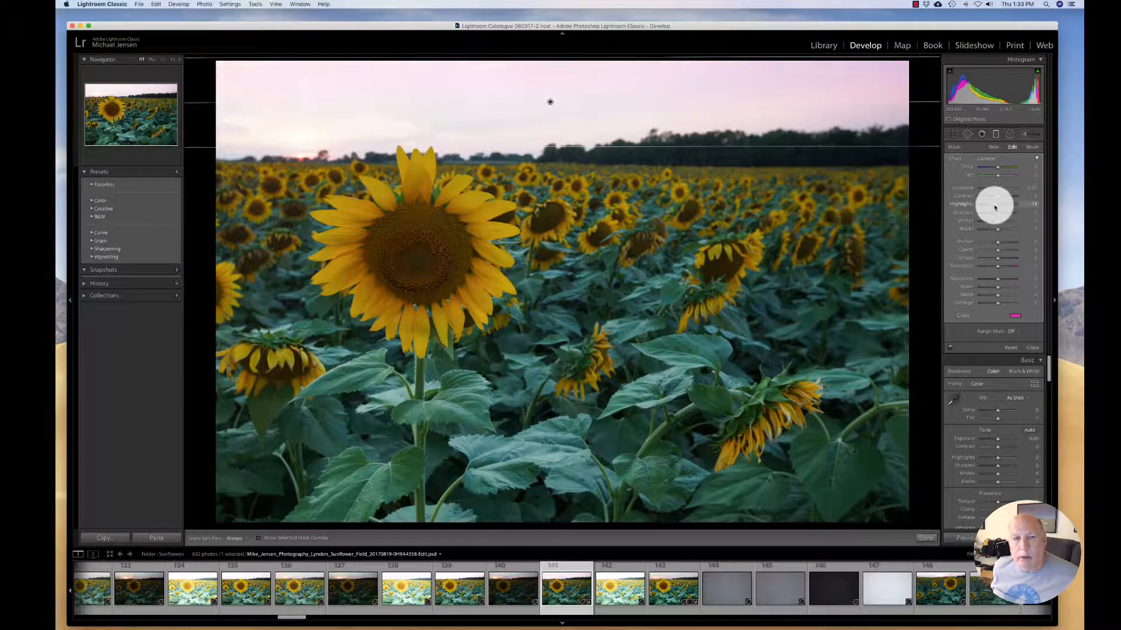
- Lower the graduated filter's highlights to about -34, raise its tint to about 23, and finish the filter
drag(995, 207, 990, 207)
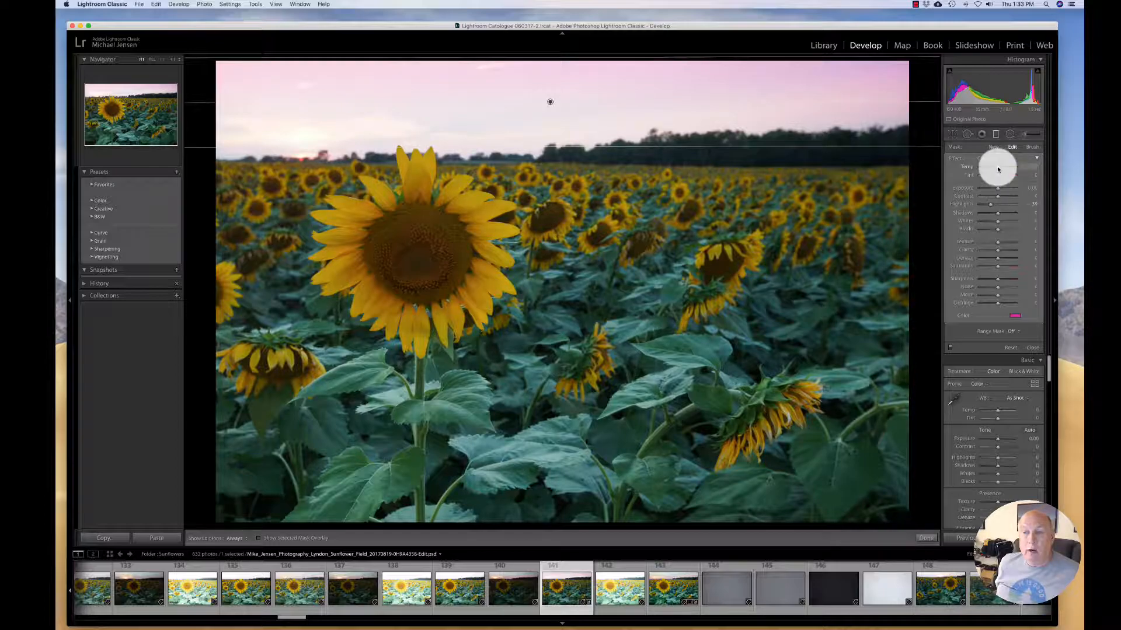
drag(998, 175, 1003, 179)
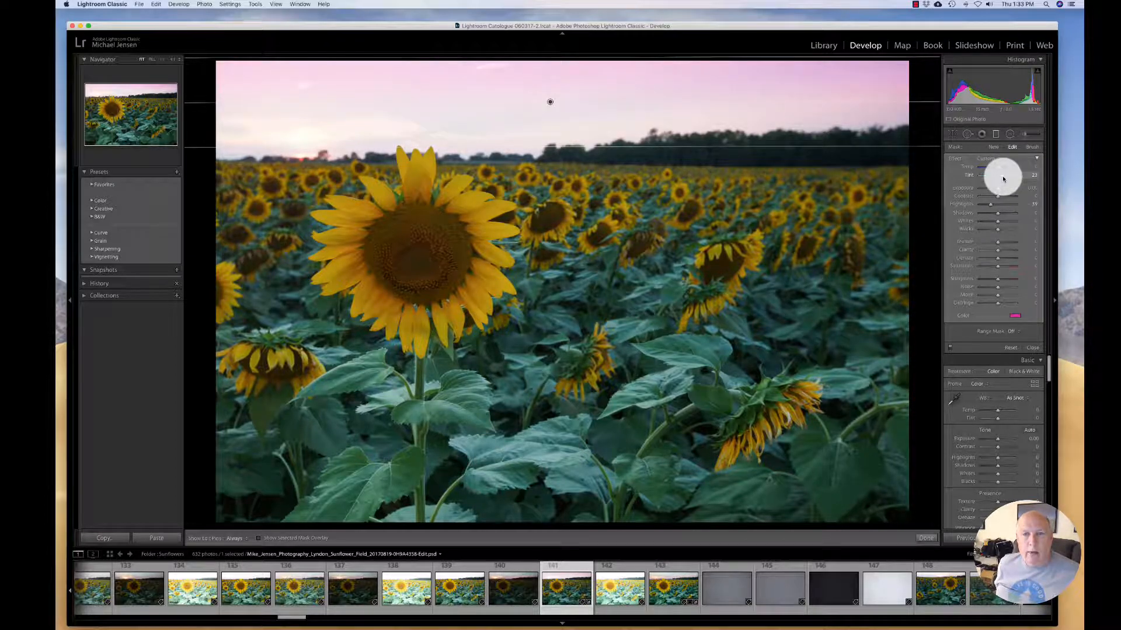
click(925, 537)
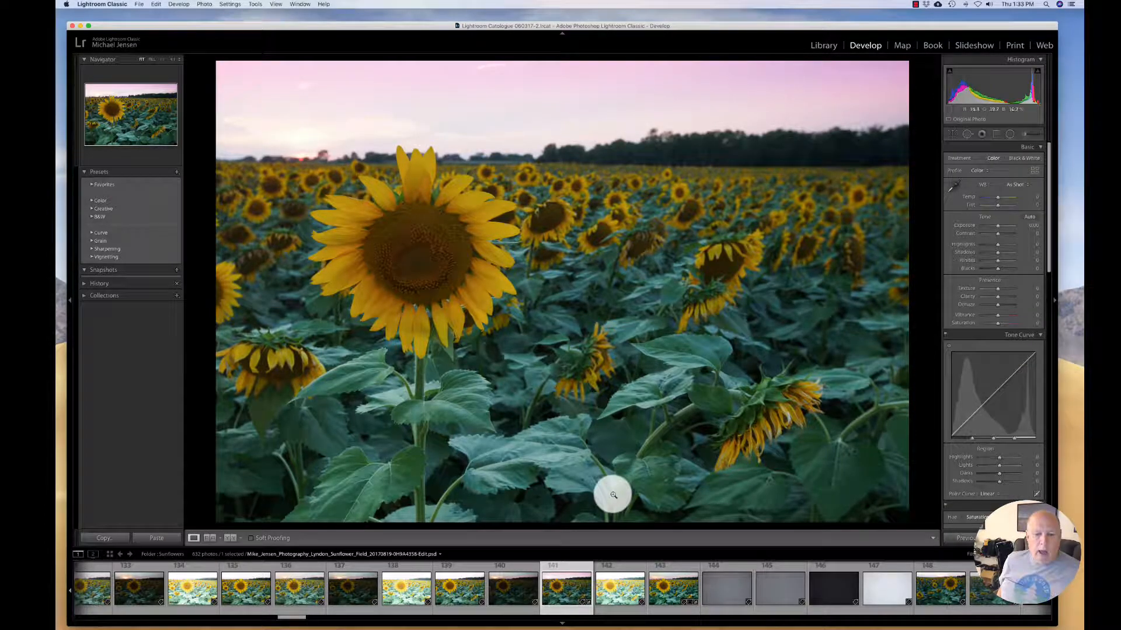